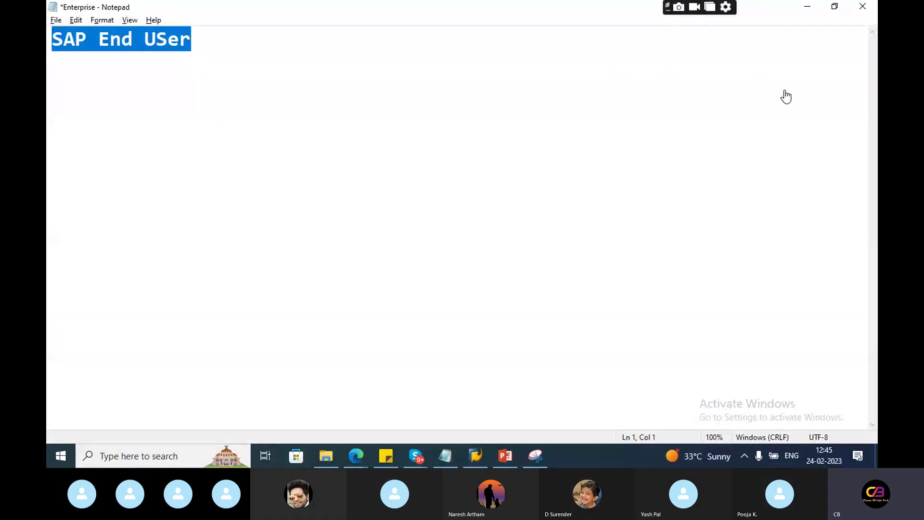
# Step: Briefly minimize and restore Notepad, then backspace away the 'SAP End USer' heading
pyautogui.click(809, 7)
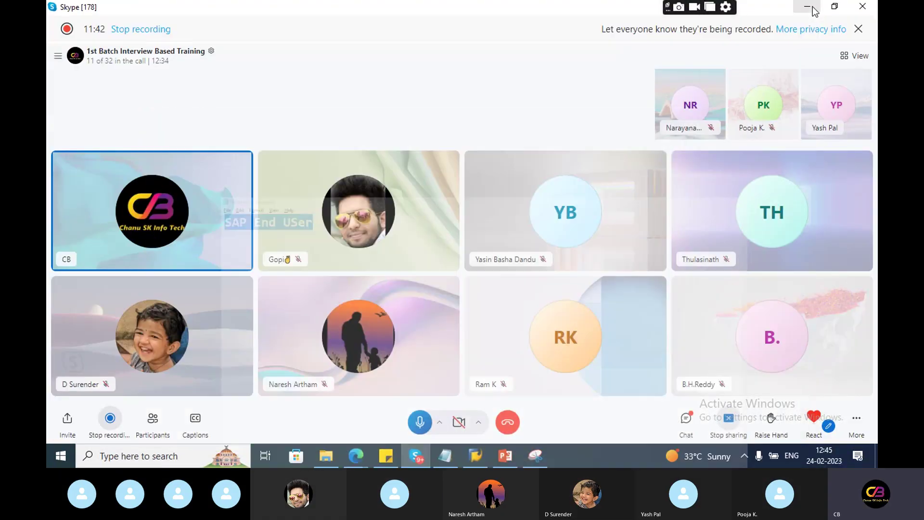
pyautogui.click(451, 452)
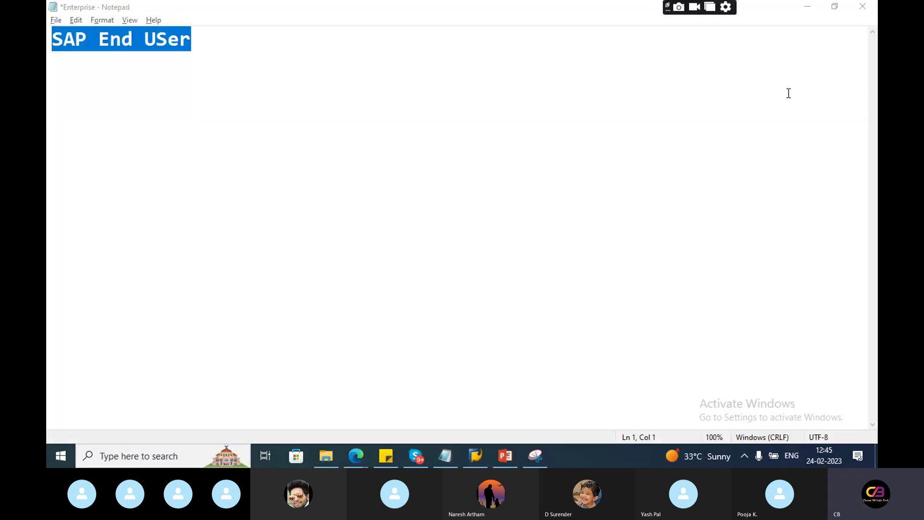
pyautogui.click(202, 42)
pyautogui.press('BackSpace')
pyautogui.press('BackSpace')
pyautogui.press('BackSpace')
pyautogui.press('BackSpace')
pyautogui.press('BackSpace')
pyautogui.press('BackSpace')
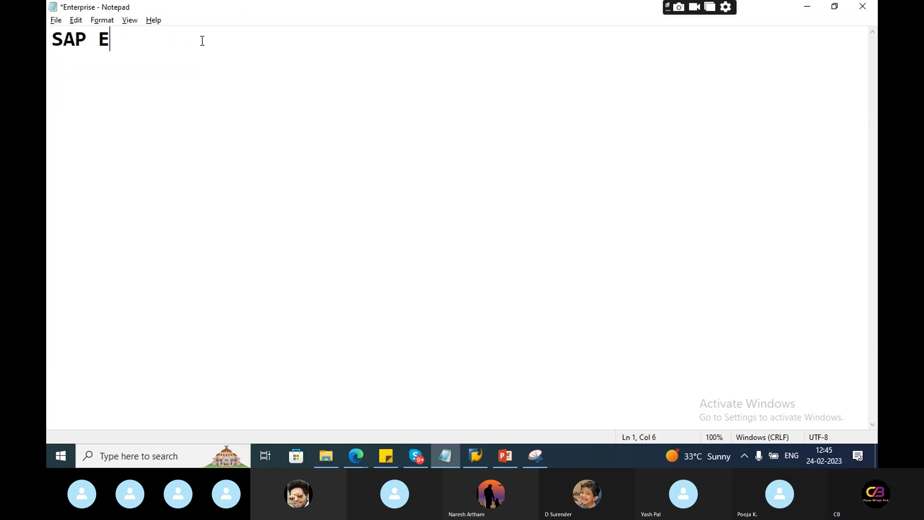
pyautogui.press('BackSpace')
pyautogui.press('BackSpace')
pyautogui.press('BackSpace')
pyautogui.press('BackSpace')
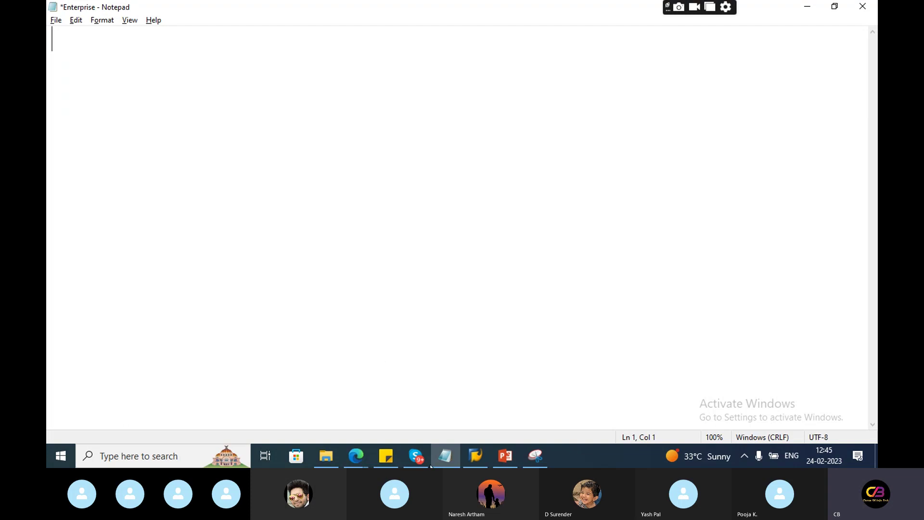
# Step: Check the Skype training call, then return to the blank Enterprise document
pyautogui.click(422, 463)
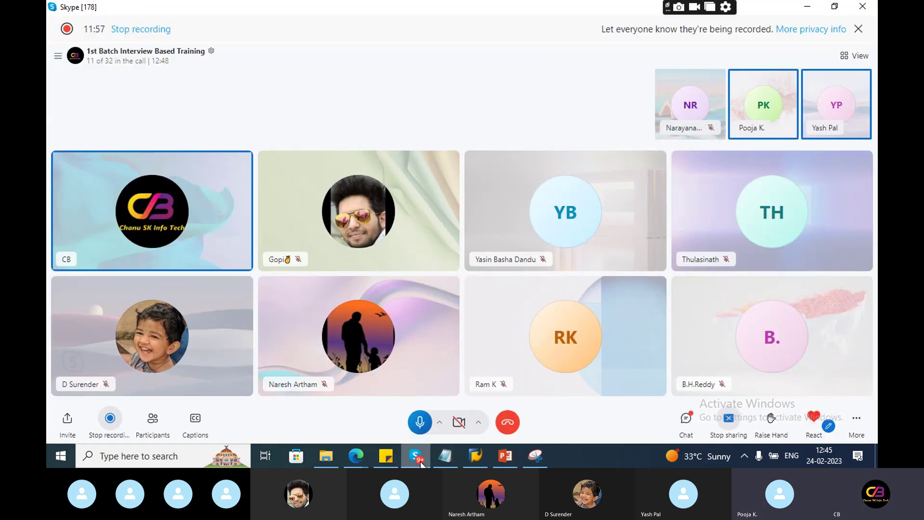
pyautogui.click(422, 463)
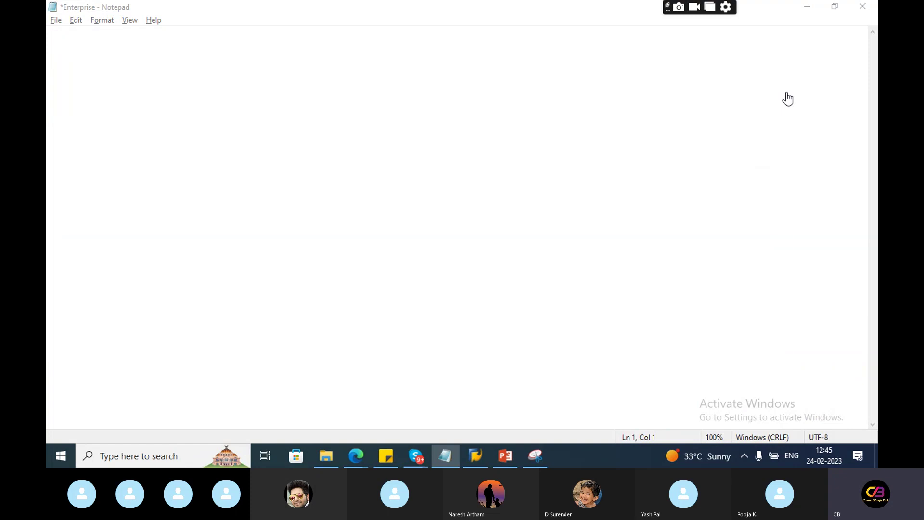
pyautogui.click(366, 84)
pyautogui.press('Return')
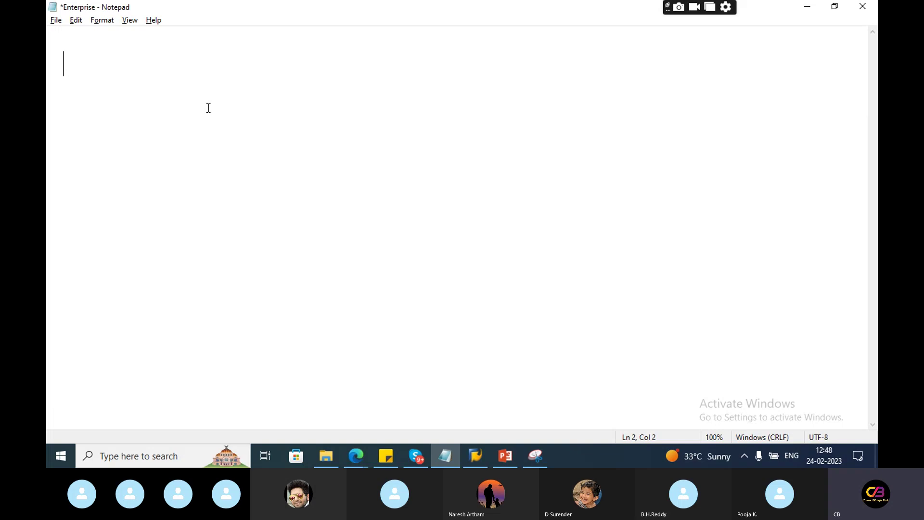
# Step: Bring the Skype training call to the front from the taskbar
pyautogui.click(417, 455)
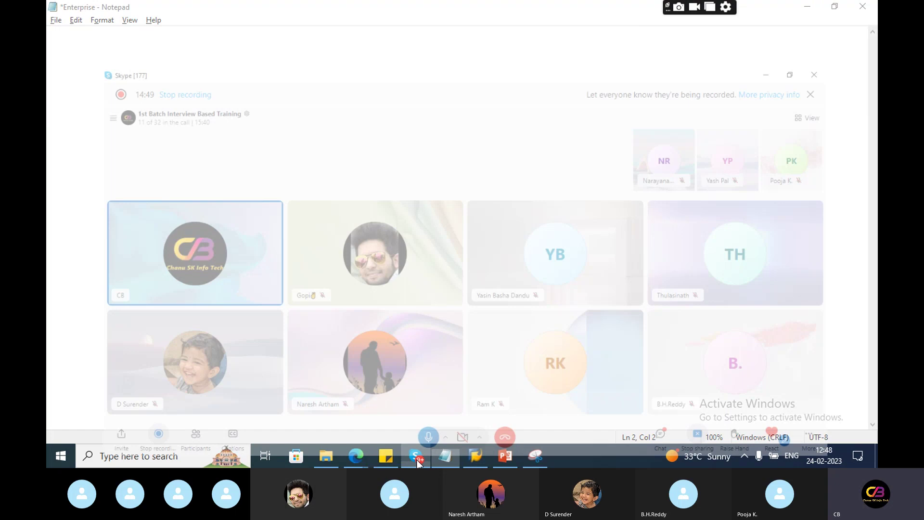